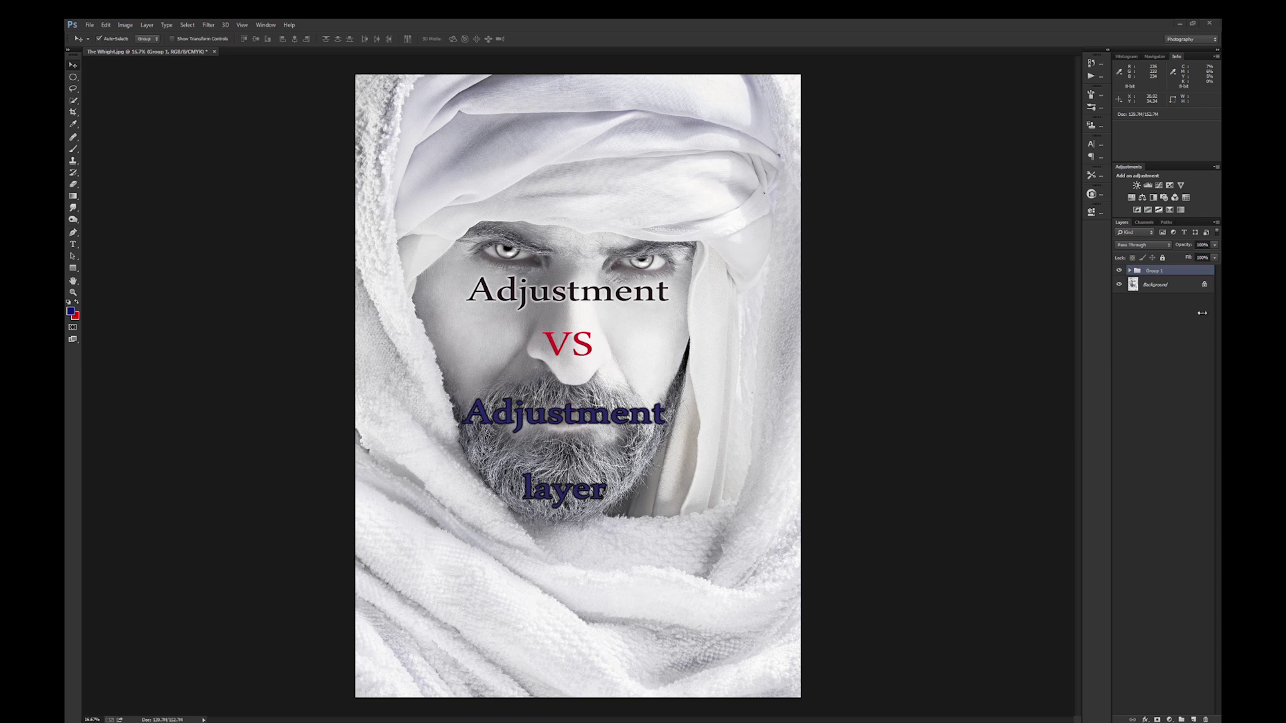
# - Hide the Group 1 title text so only the portrait shows
pyautogui.click(1119, 272)
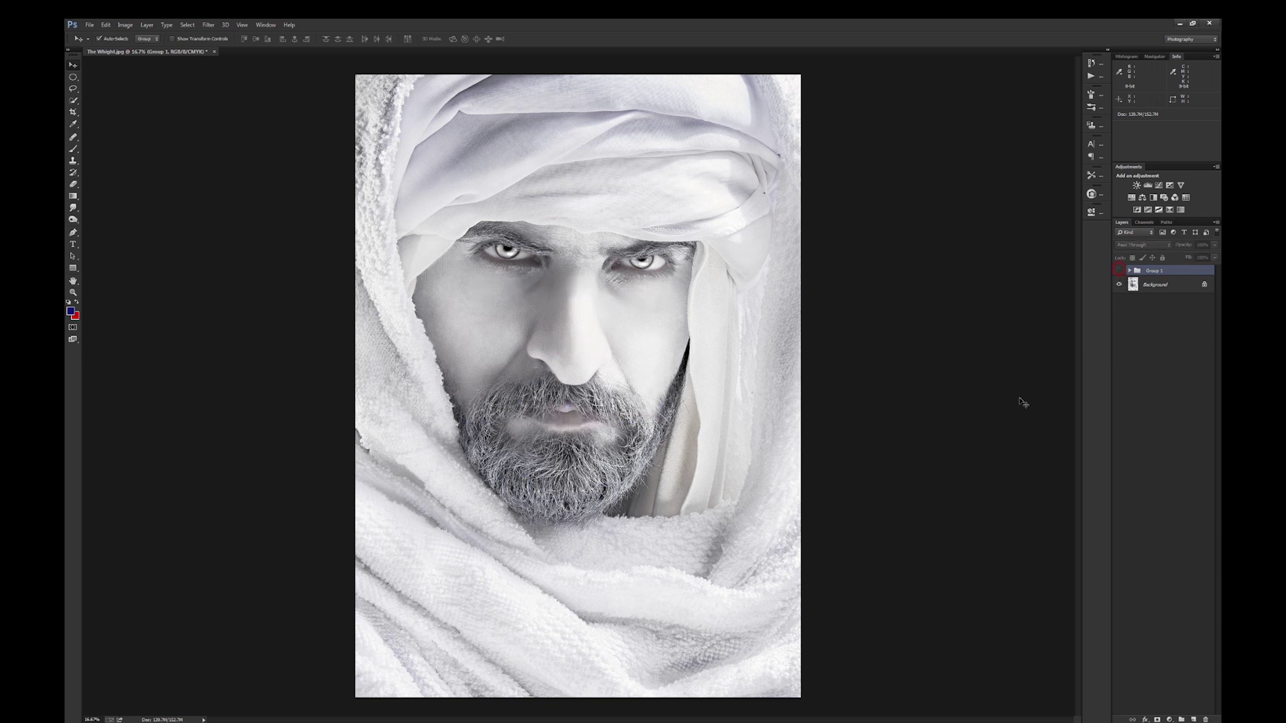
# - Duplicate Background, apply Levels to the copy (black 35, white 223), then undo to compare
pyautogui.click(1165, 285)
pyautogui.hotkey('ctrl', 'j')
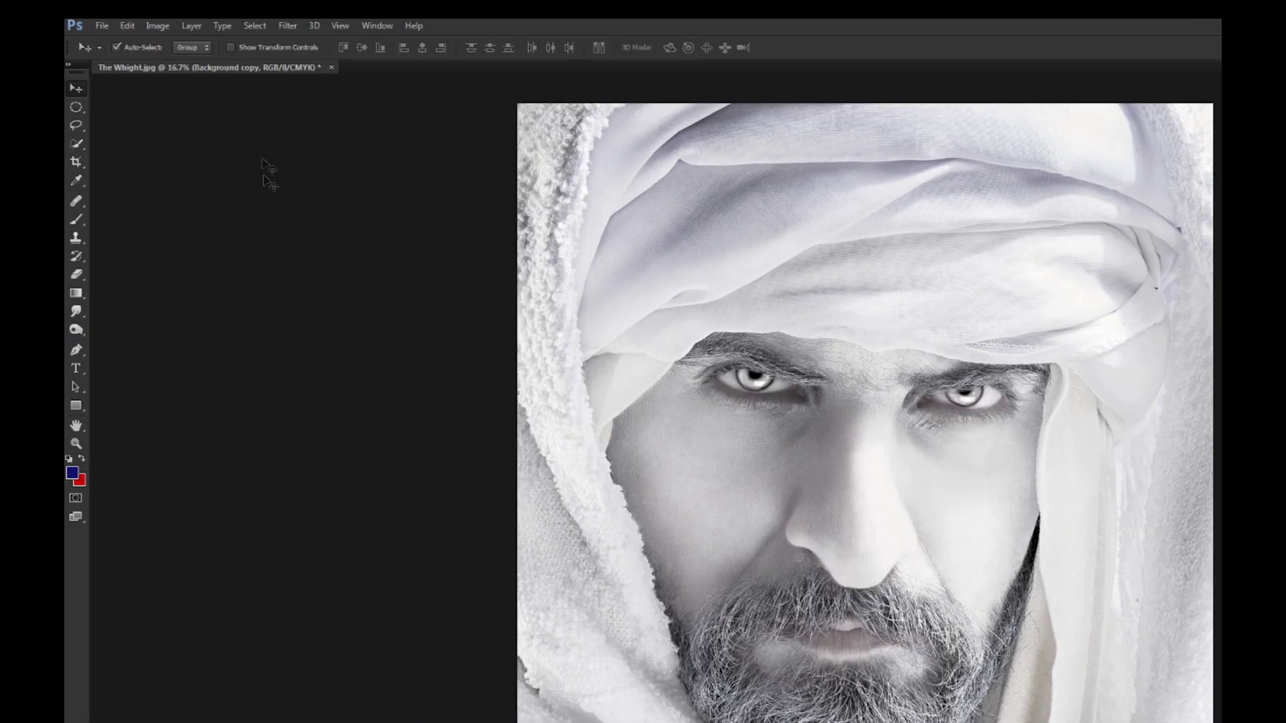
pyautogui.click(157, 25)
pyautogui.moveTo(201, 62)
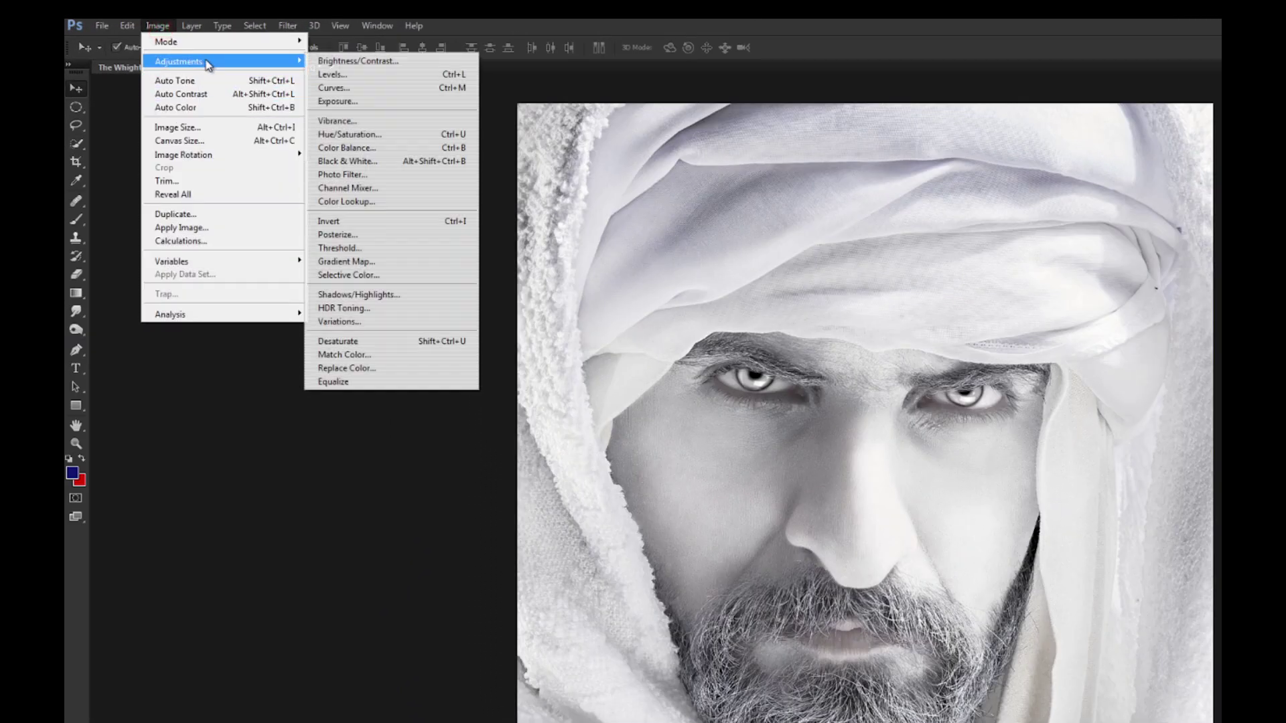
pyautogui.click(372, 76)
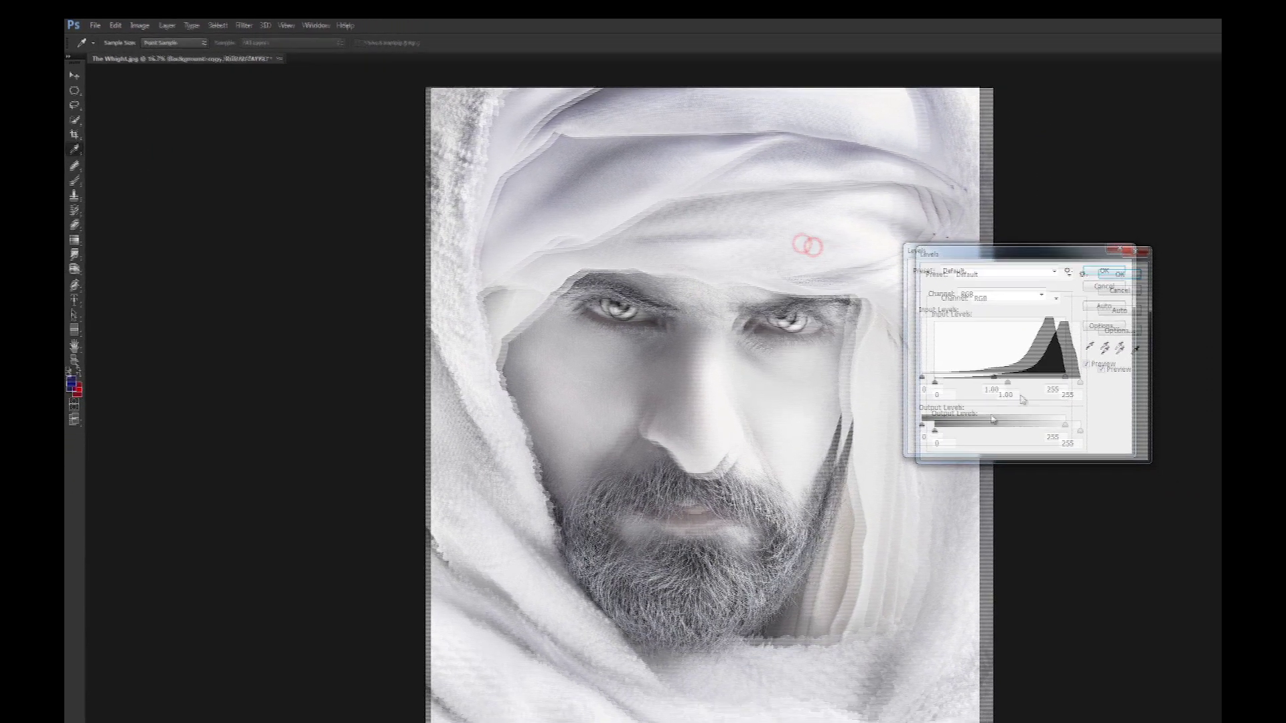
pyautogui.moveTo(755, 308); pyautogui.dragTo(770, 309)
pyautogui.moveTo(870, 308); pyautogui.dragTo(824, 309)
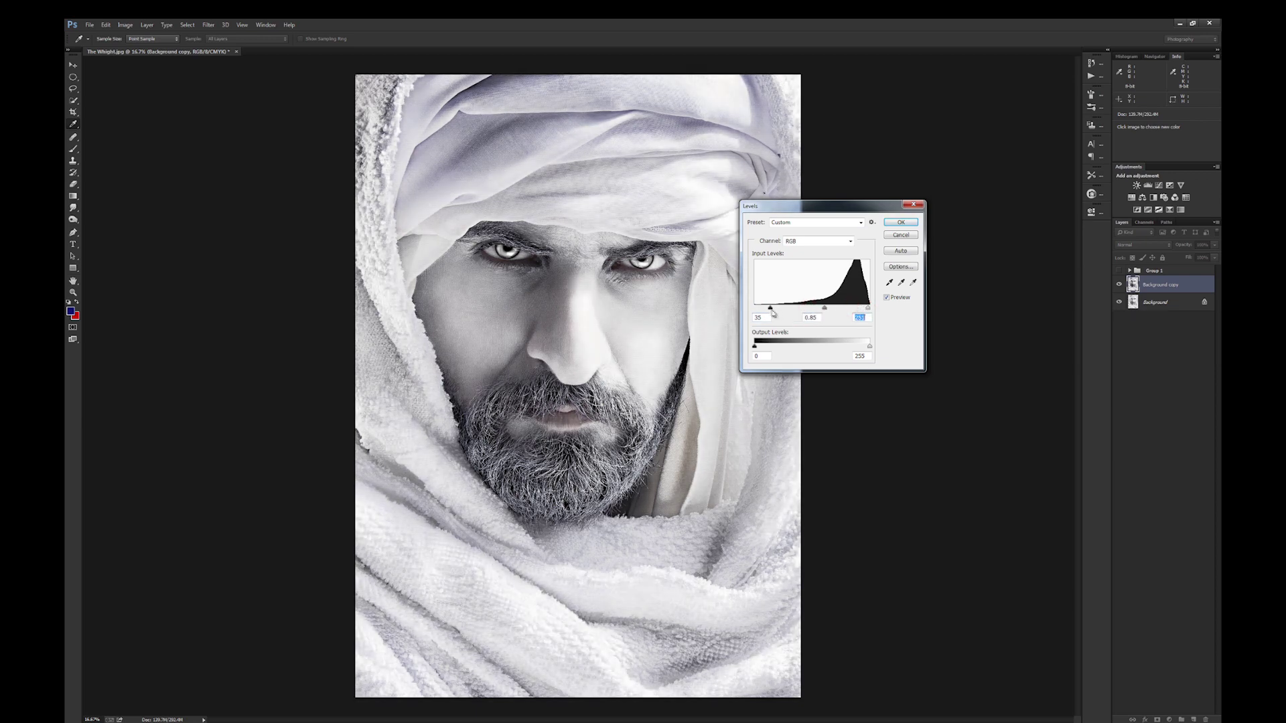
pyautogui.click(901, 222)
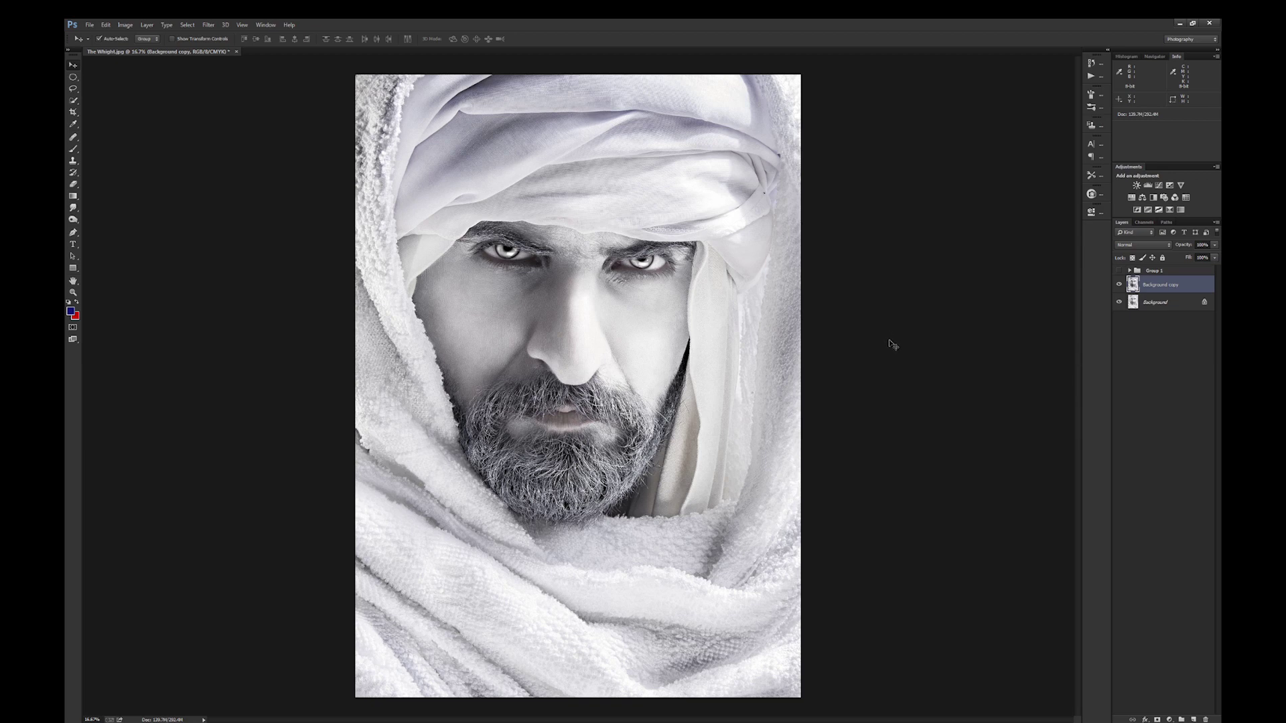
pyautogui.hotkey('ctrl', 'z')
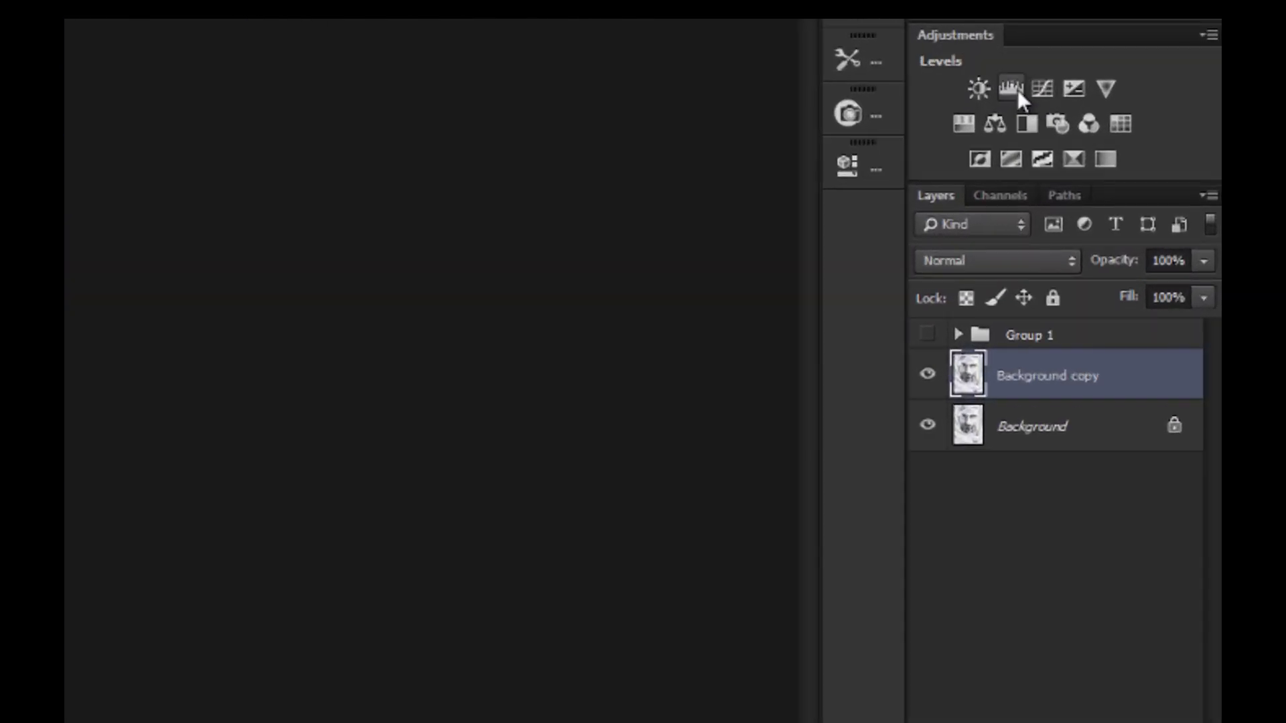
# - Add a default Levels 1 adjustment layer, browse blend modes unchanged, and collapse its properties
pyautogui.click(1006, 83)
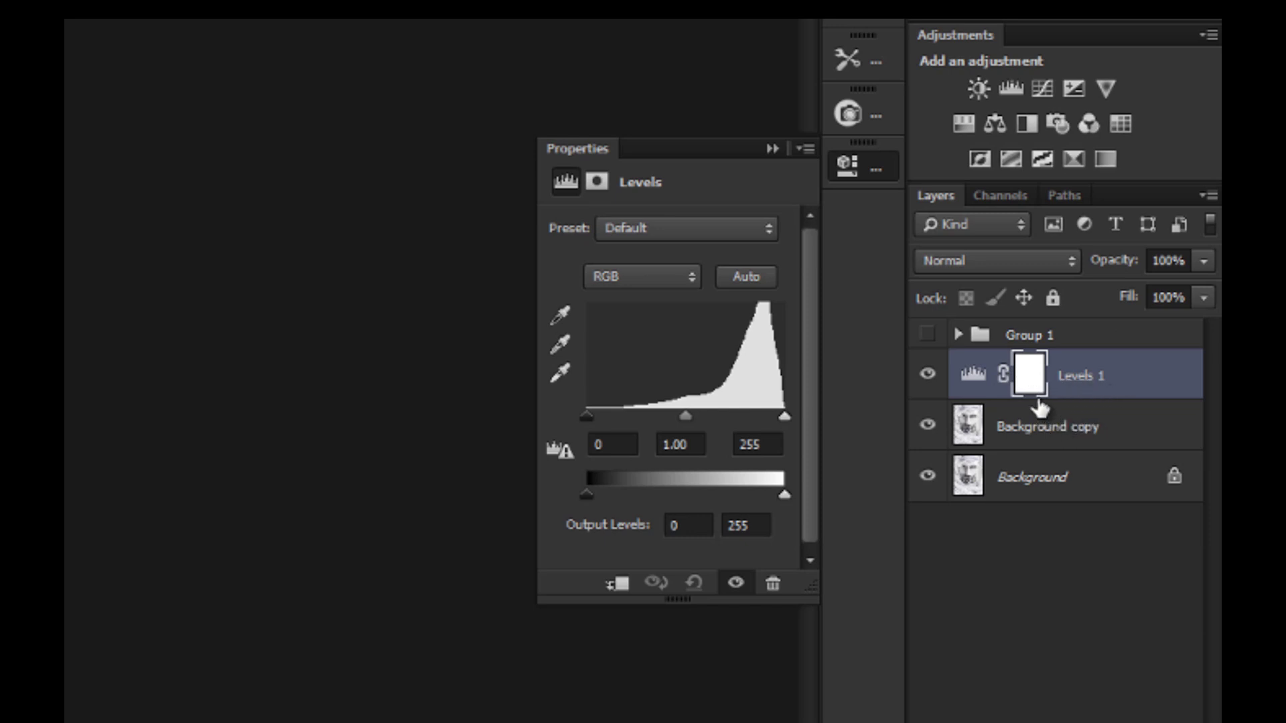
pyautogui.moveTo(1042, 396)
pyautogui.mouseDown()
pyautogui.moveTo(1025, 350)
pyautogui.moveTo(1018, 373)
pyautogui.mouseUp()
pyautogui.moveTo(1012, 407); pyautogui.dragTo(1021, 379)
pyautogui.click(1050, 260)
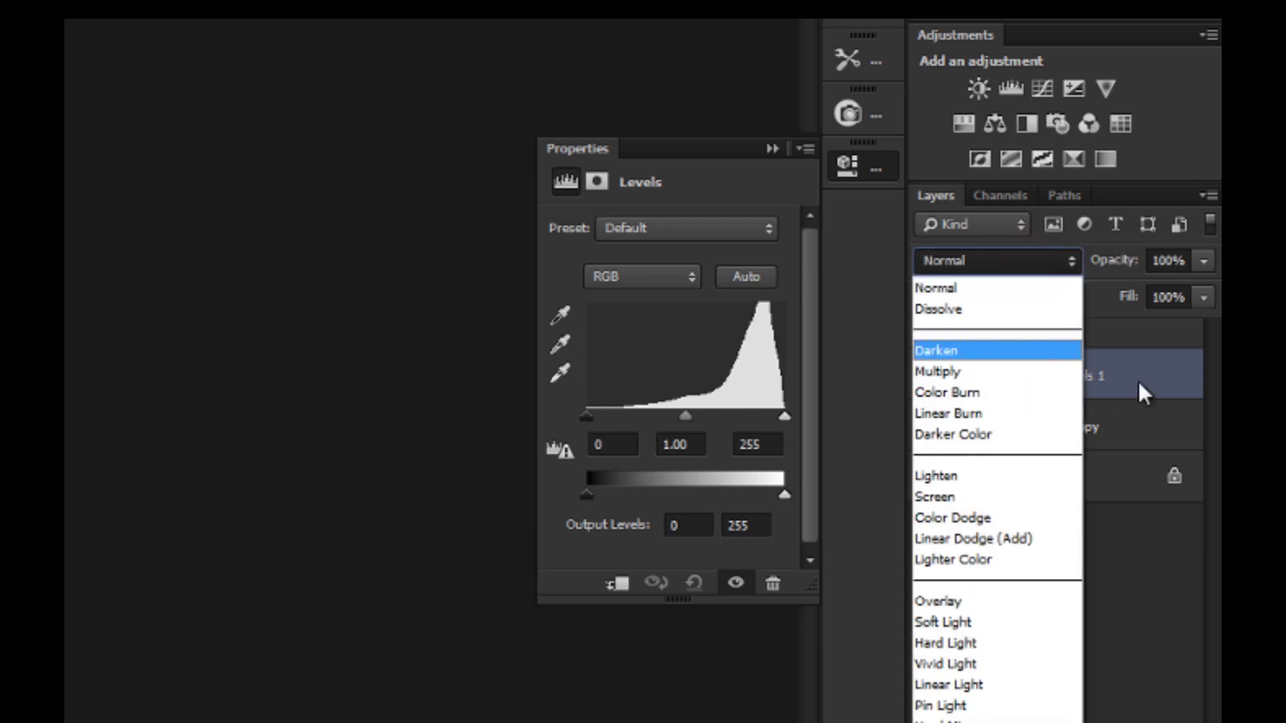
pyautogui.click(1138, 405)
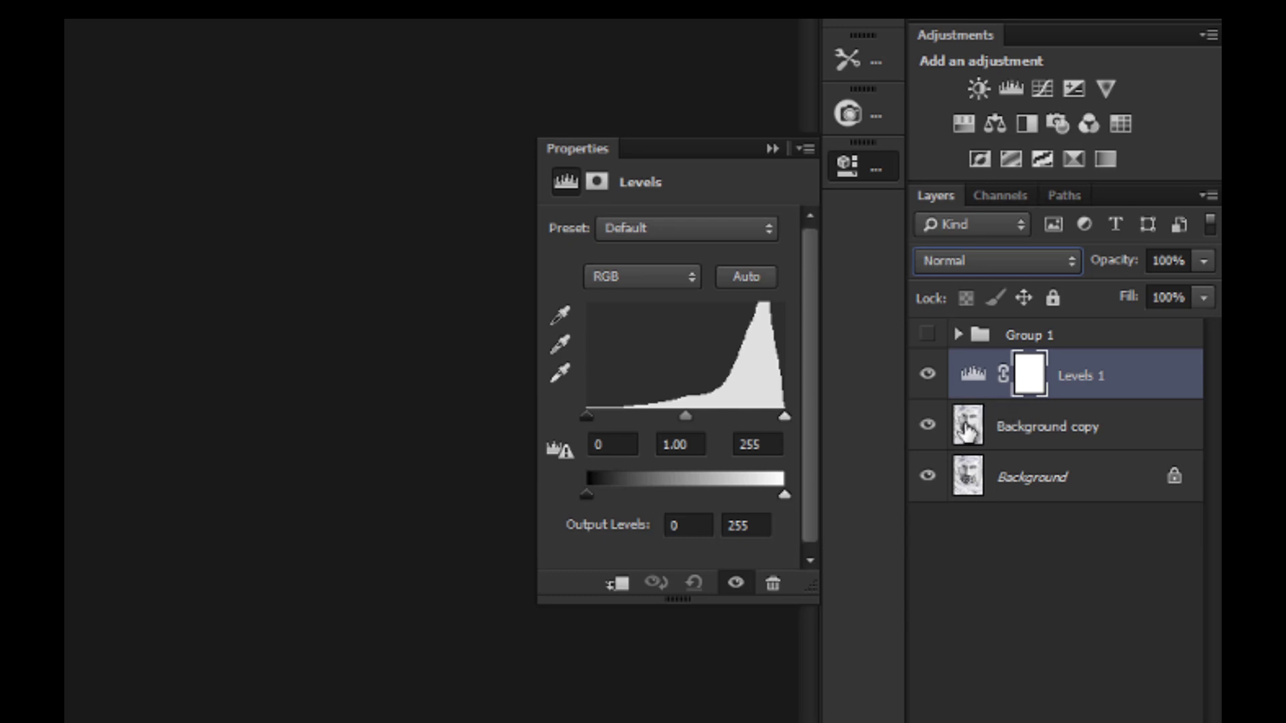
pyautogui.click(770, 147)
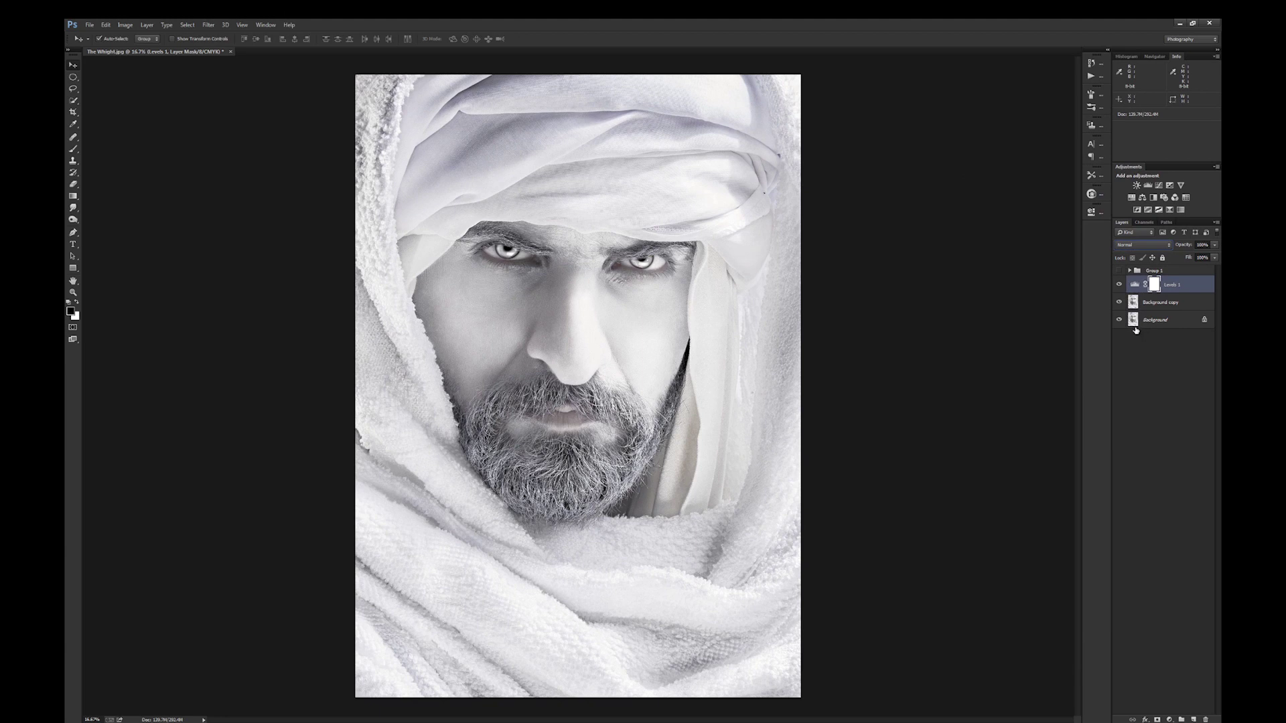
pyautogui.click(1139, 284)
# - Delete the Levels 1 adjustment layer without adding another
pyautogui.press('Delete')
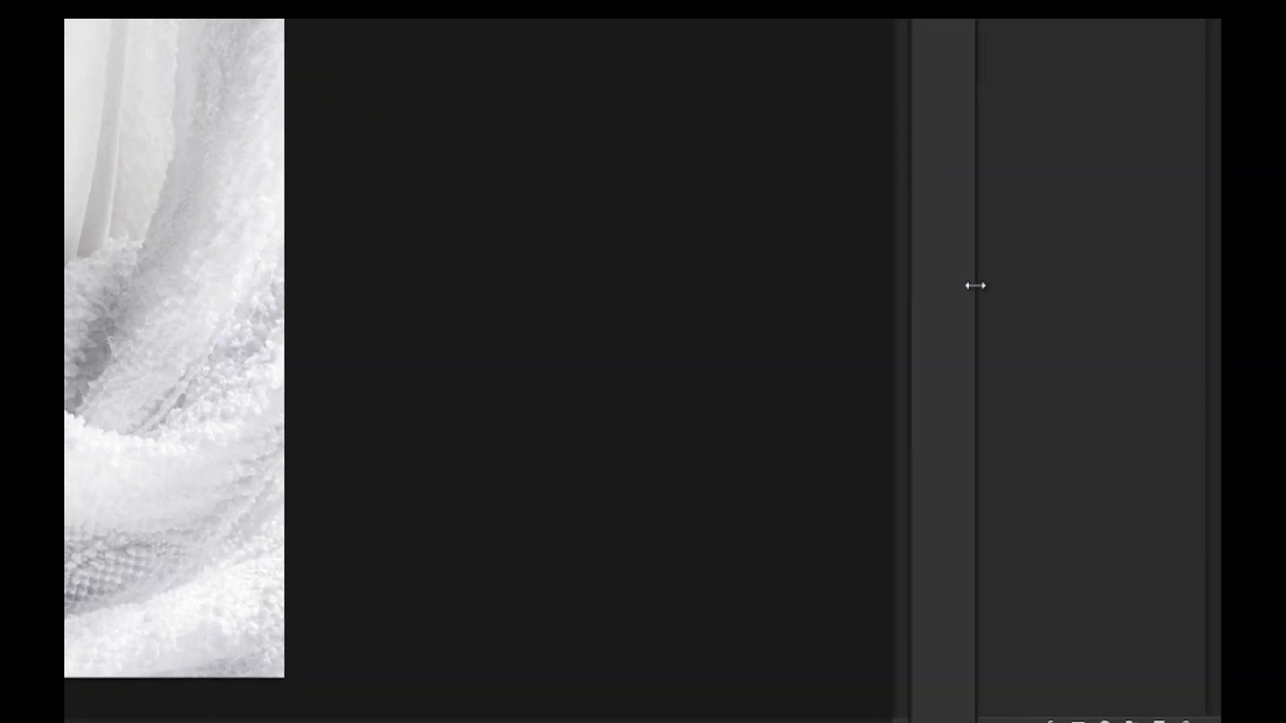
pyautogui.click(1085, 720)
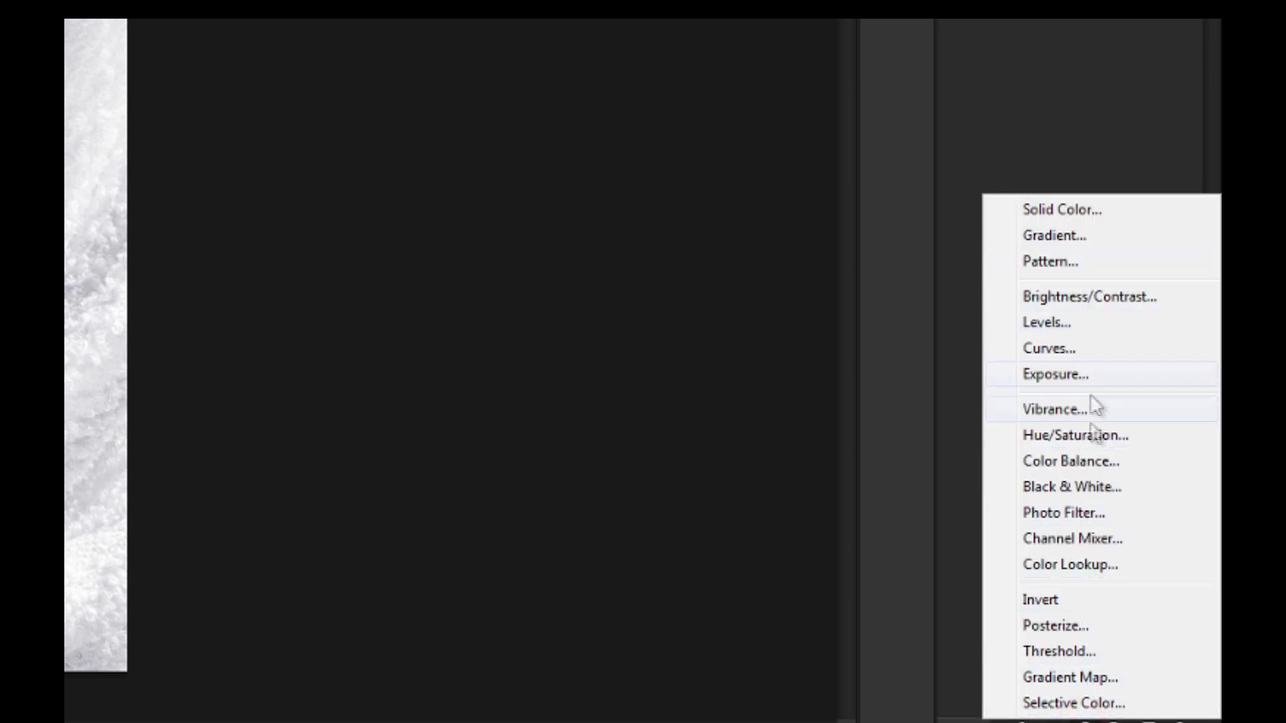
pyautogui.click(1068, 188)
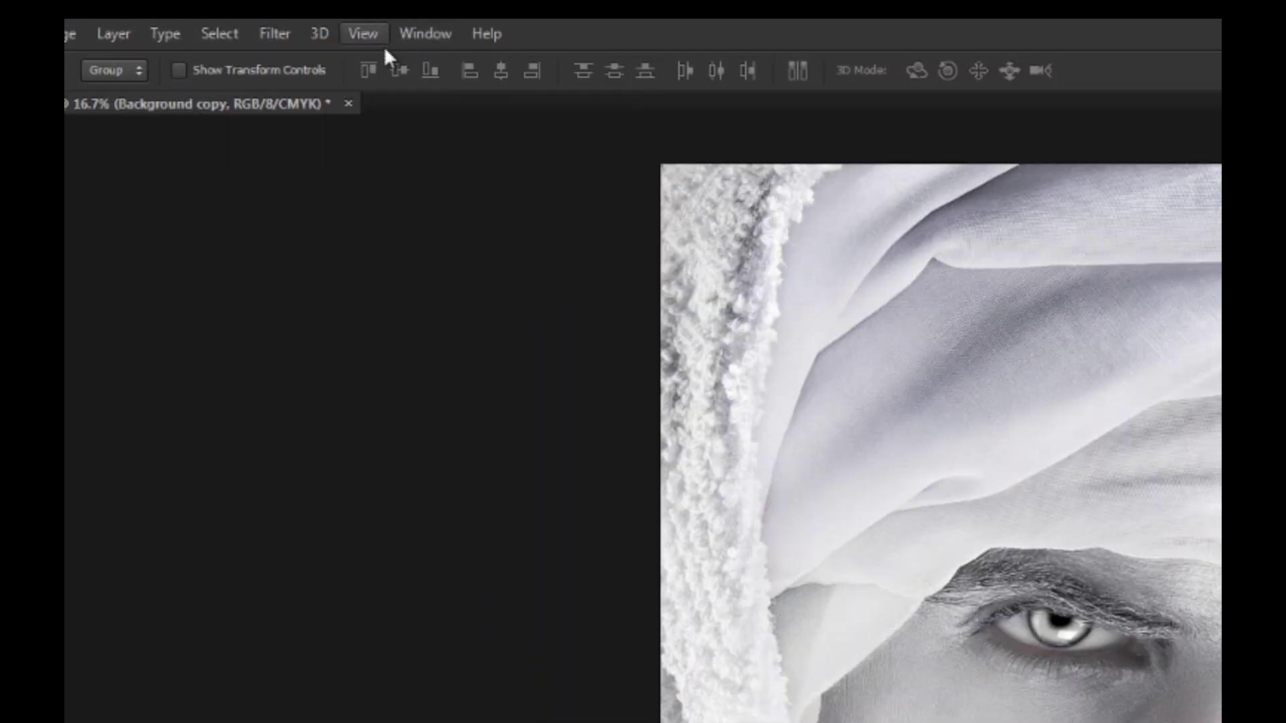
# - Switch to the Photography workspace and add a Color Balance adjustment layer
pyautogui.click(370, 36)
pyautogui.moveTo(425, 34)
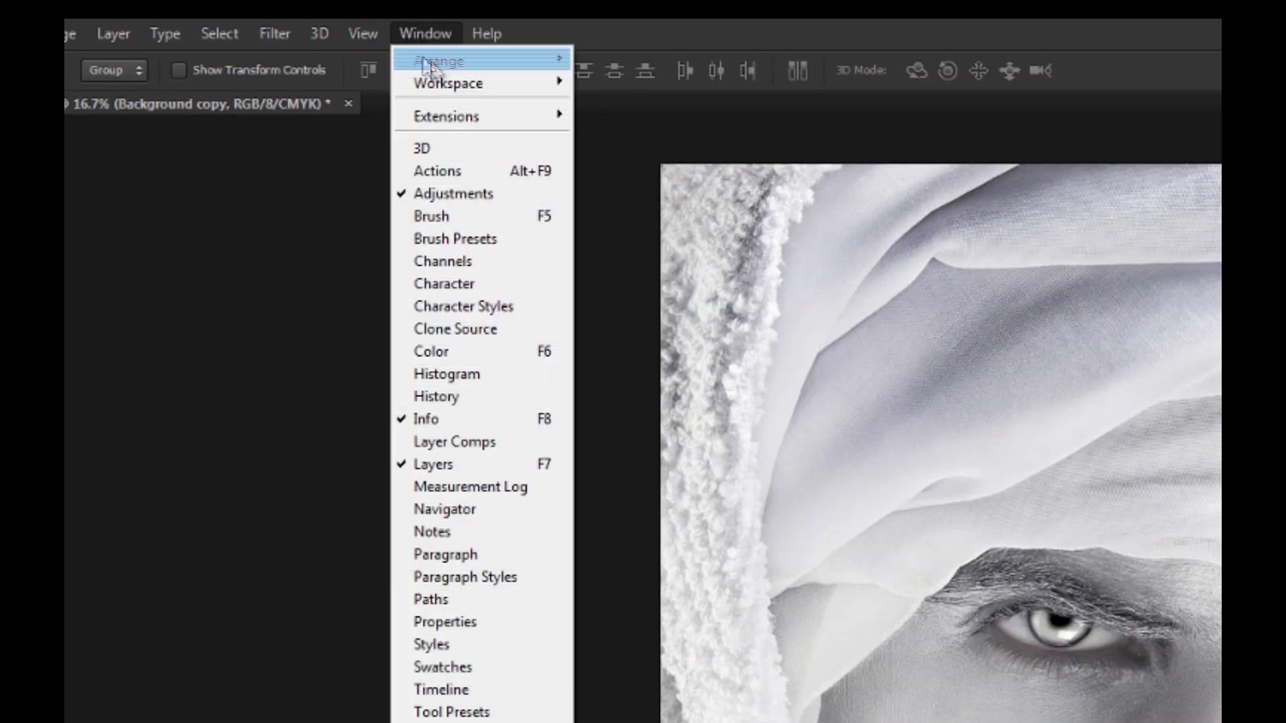
pyautogui.moveTo(448, 84)
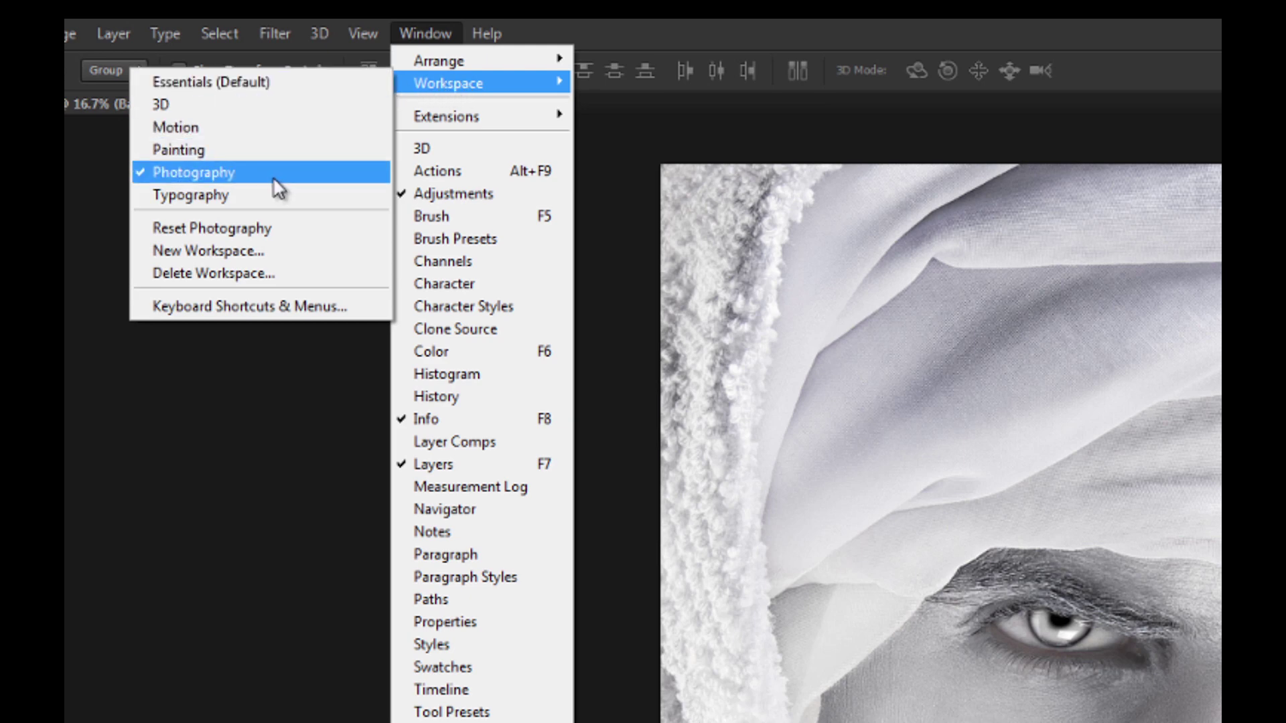
pyautogui.click(1199, 87)
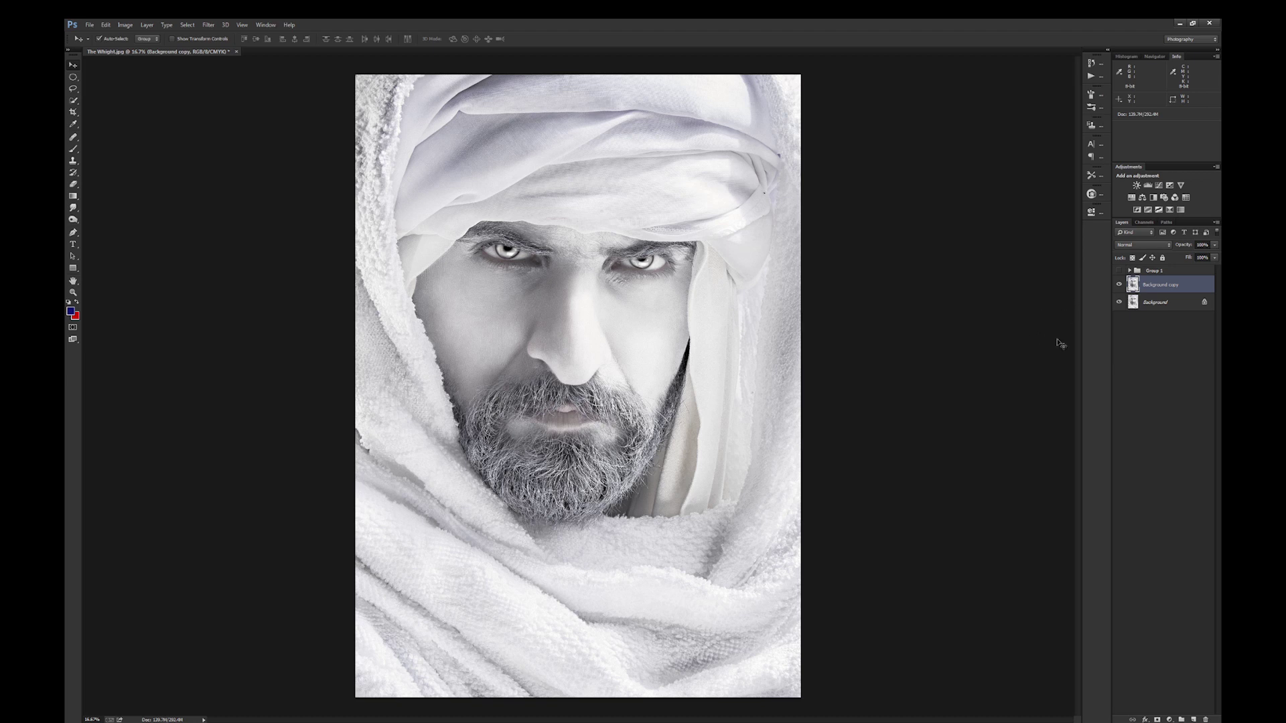
pyautogui.click(1147, 199)
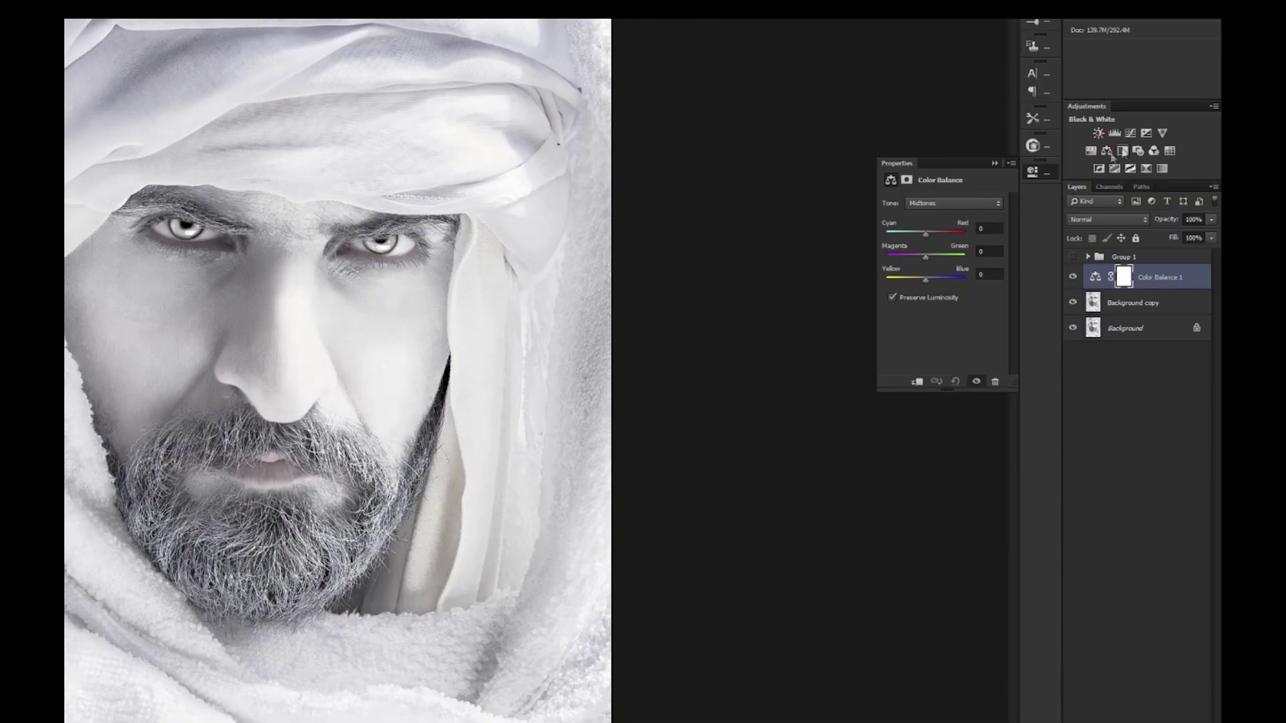
# - Set Color Balance midtones to Cyan-Red -23, Yellow-Blue +28, comparing at 100% opacity
pyautogui.moveTo(914, 238); pyautogui.dragTo(908, 234)
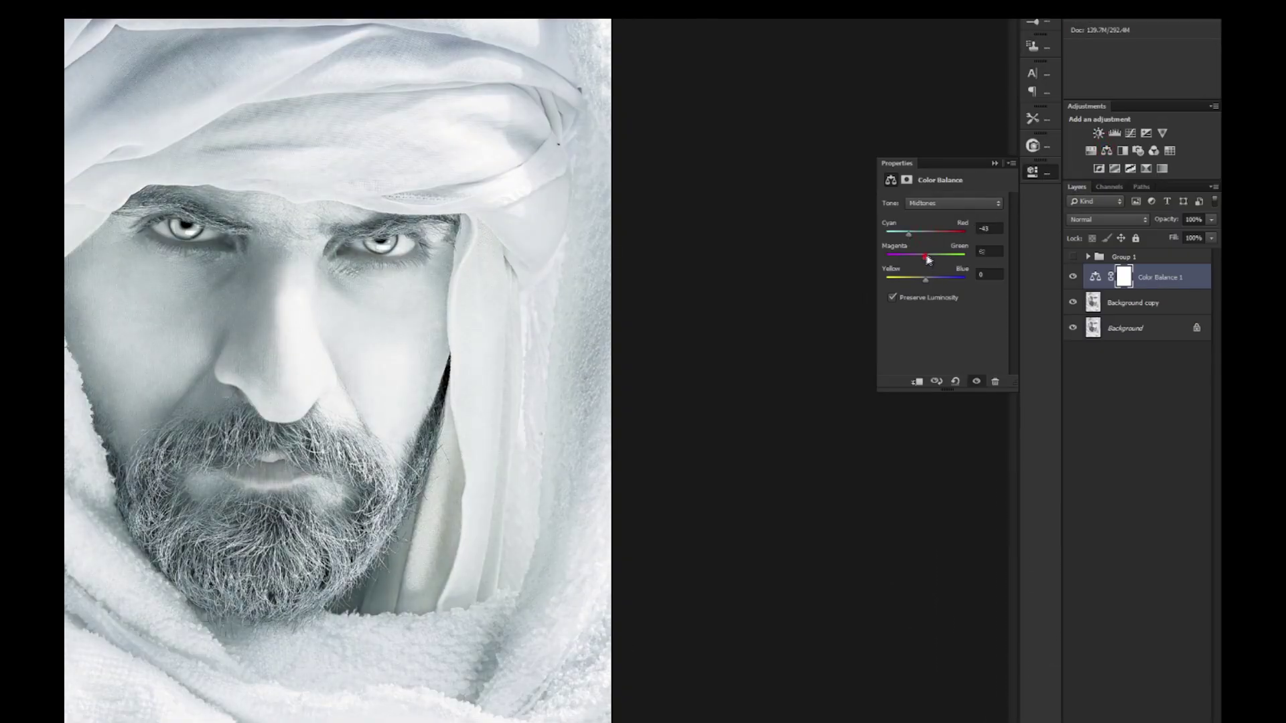
pyautogui.moveTo(925, 279)
pyautogui.mouseDown()
pyautogui.moveTo(937, 280)
pyautogui.moveTo(922, 257)
pyautogui.mouseUp()
pyautogui.moveTo(925, 258); pyautogui.dragTo(917, 232)
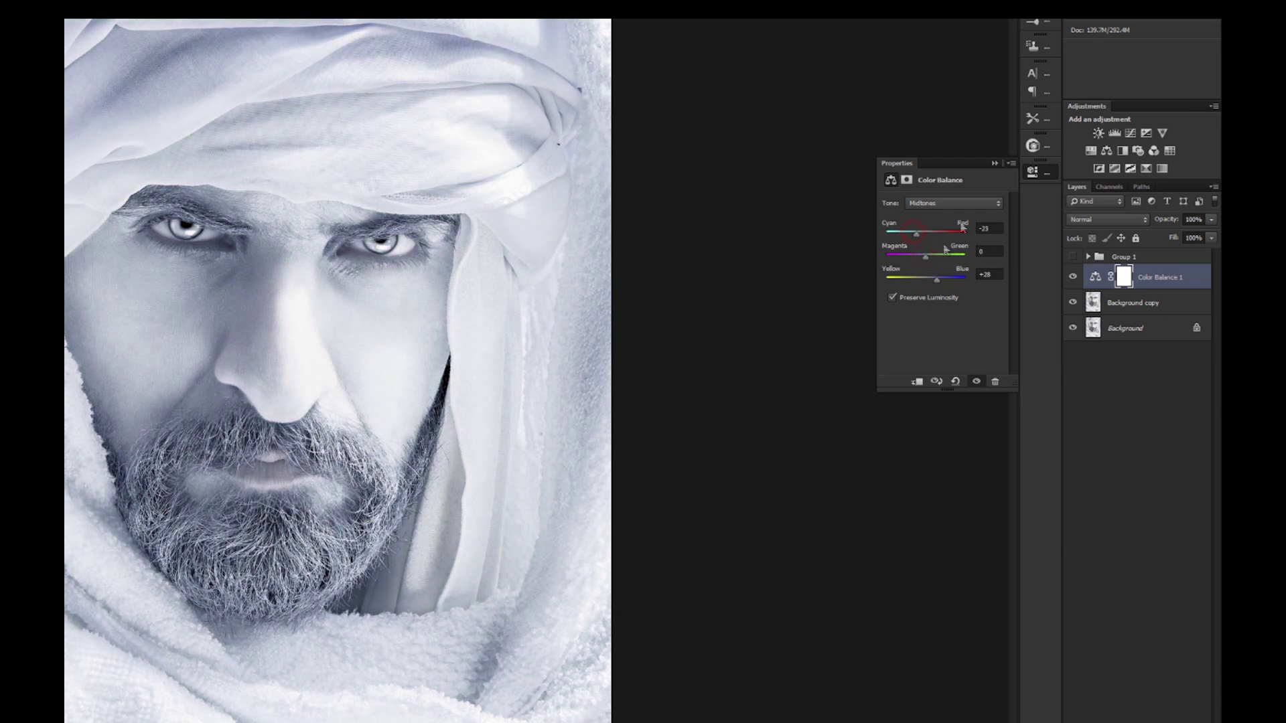
pyautogui.click(994, 165)
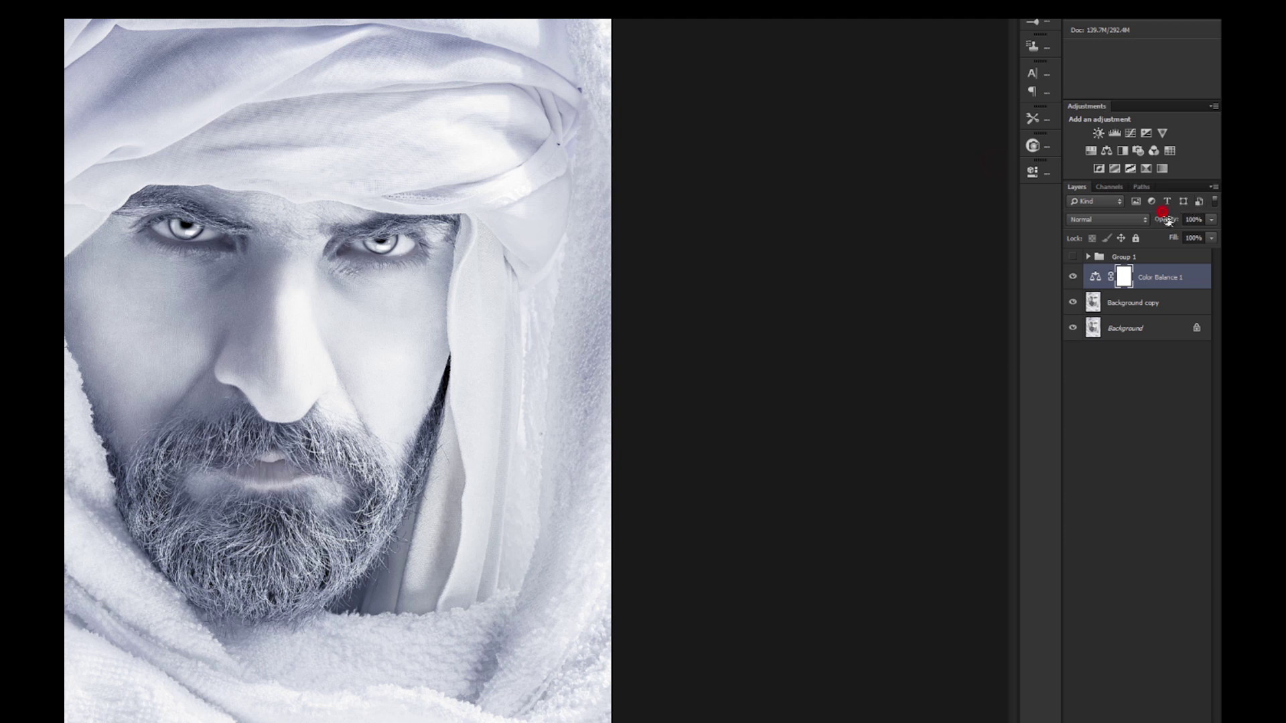
pyautogui.moveTo(1167, 221); pyautogui.dragTo(1154, 223)
pyautogui.click(1073, 277)
pyautogui.moveTo(1164, 223); pyautogui.dragTo(1199, 223)
# - Try Overlay, Screen and Multiply blend modes on Color Balance 1, then return to Normal
pyautogui.click(1131, 218)
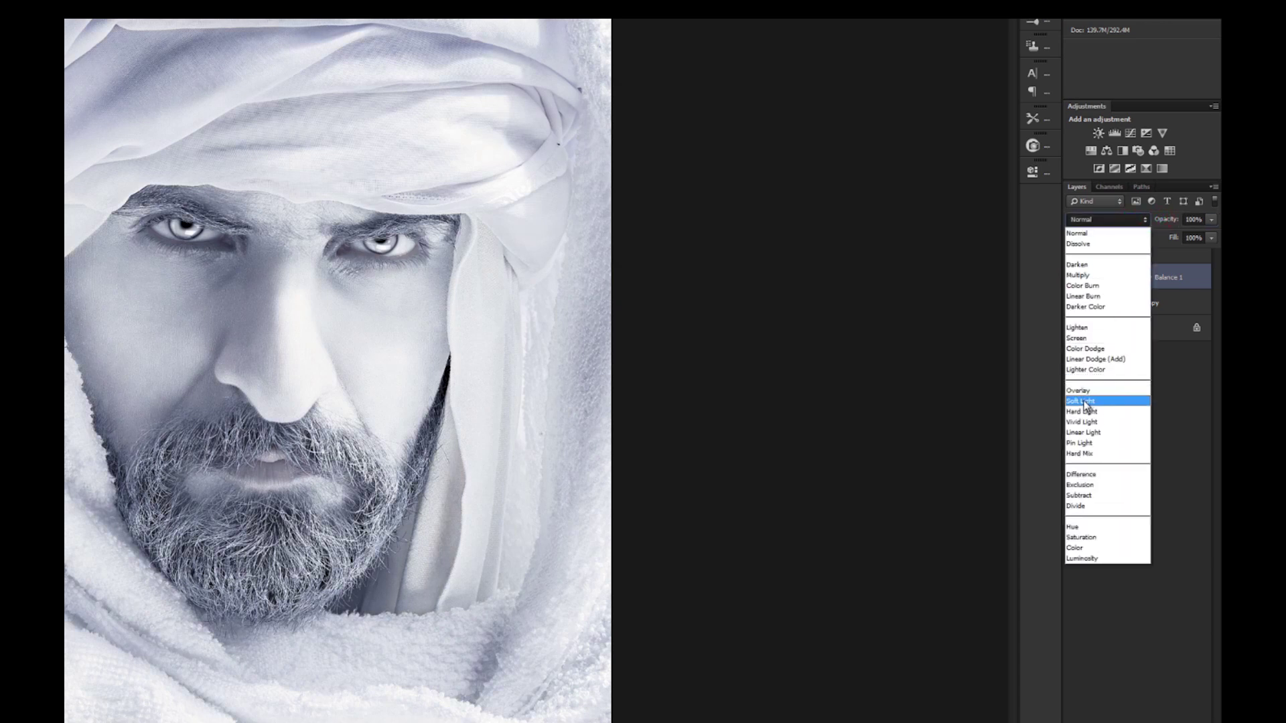
pyautogui.click(1085, 395)
pyautogui.click(1111, 221)
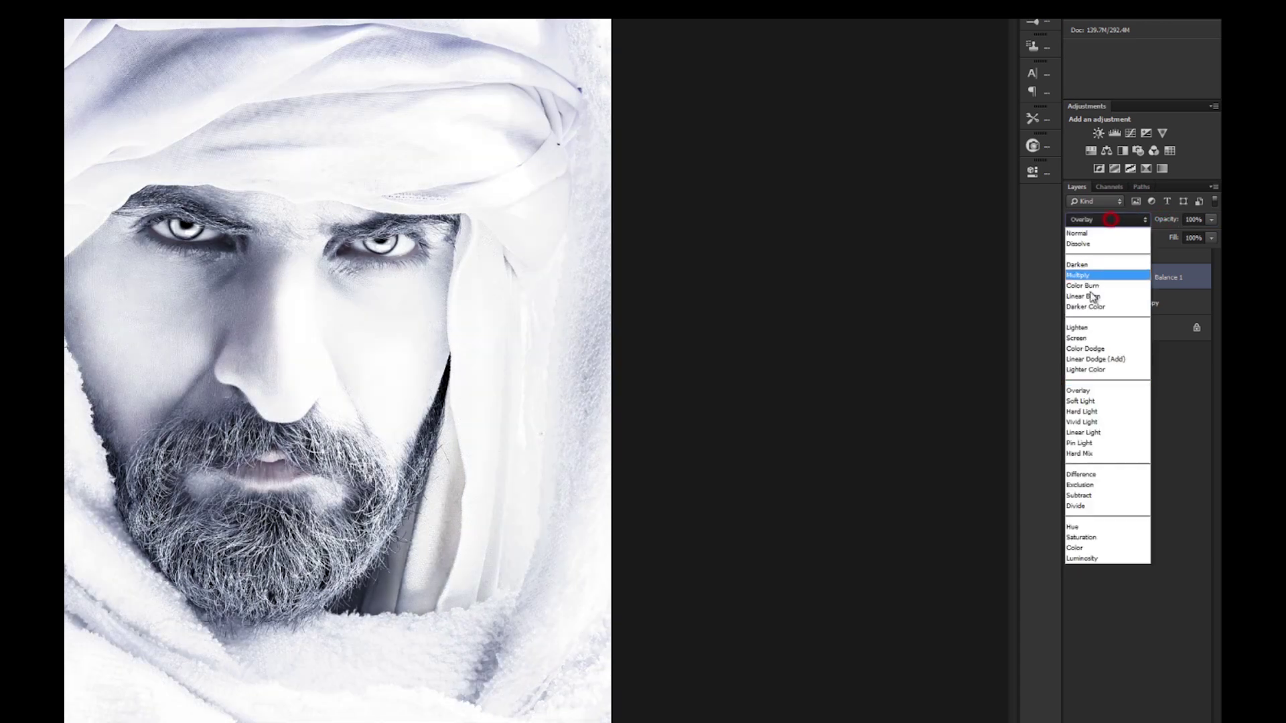
pyautogui.click(1095, 346)
pyautogui.click(1119, 223)
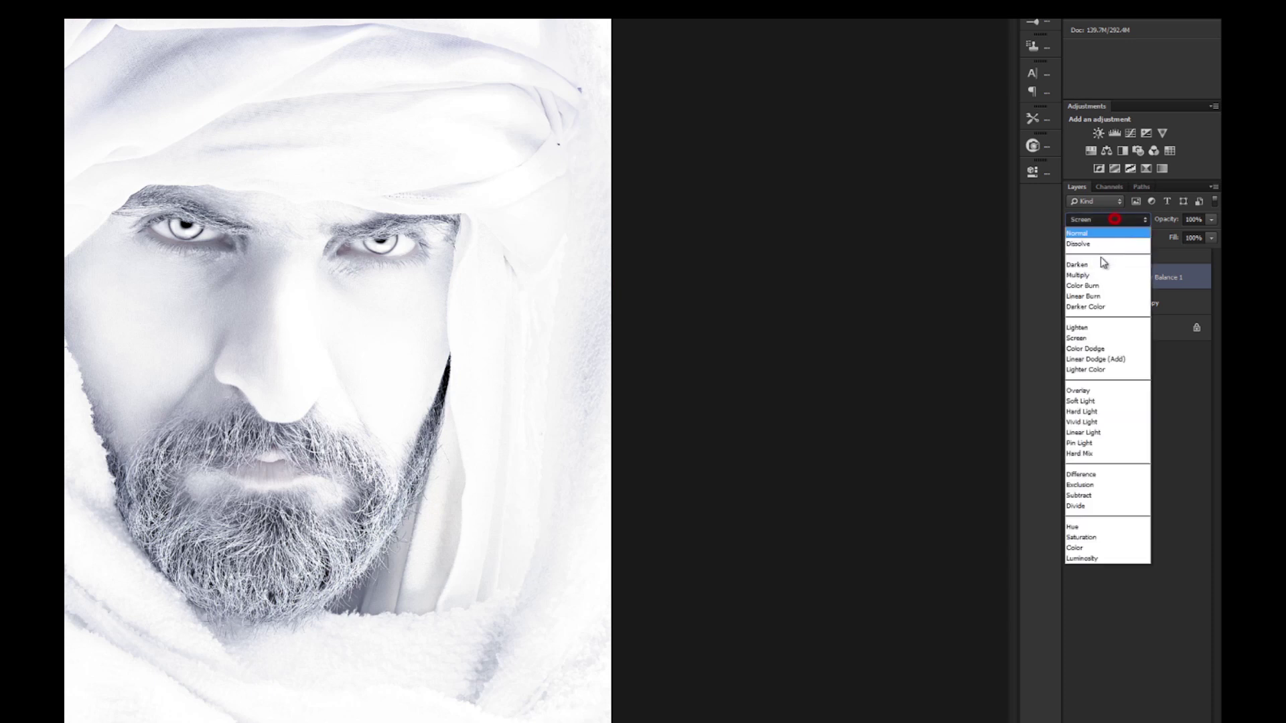
pyautogui.click(1095, 274)
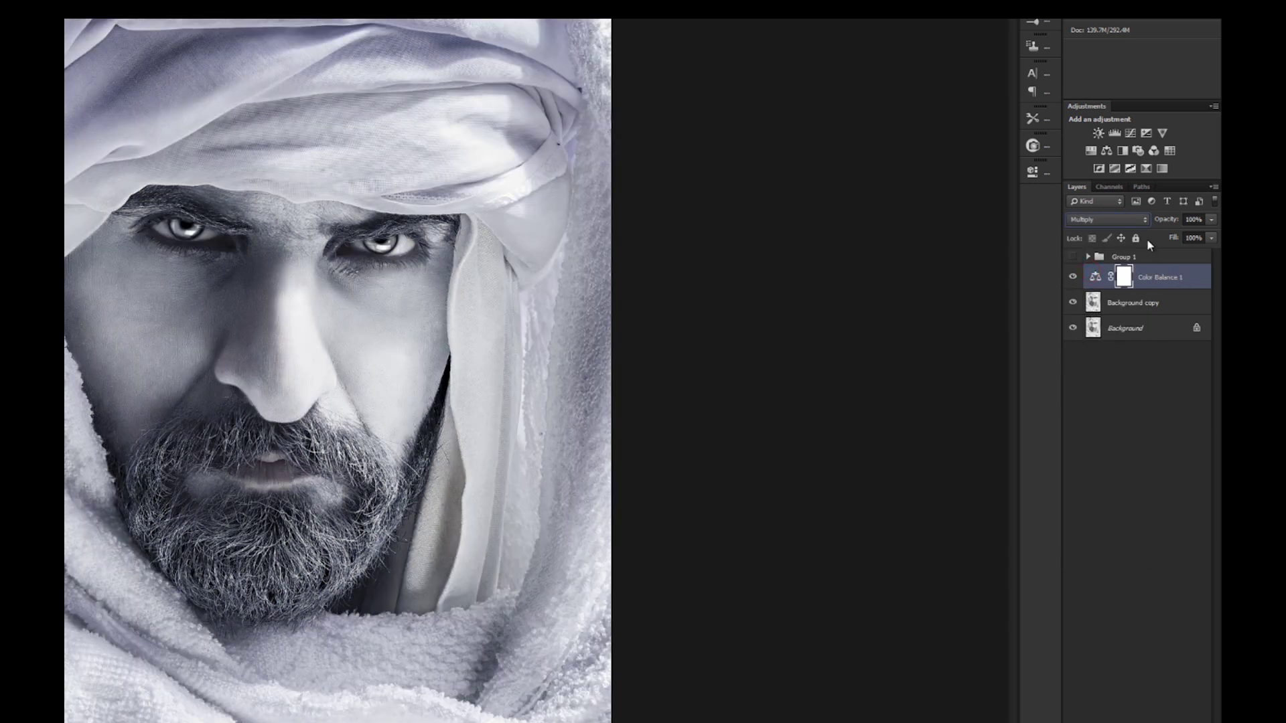
pyautogui.click(1139, 217)
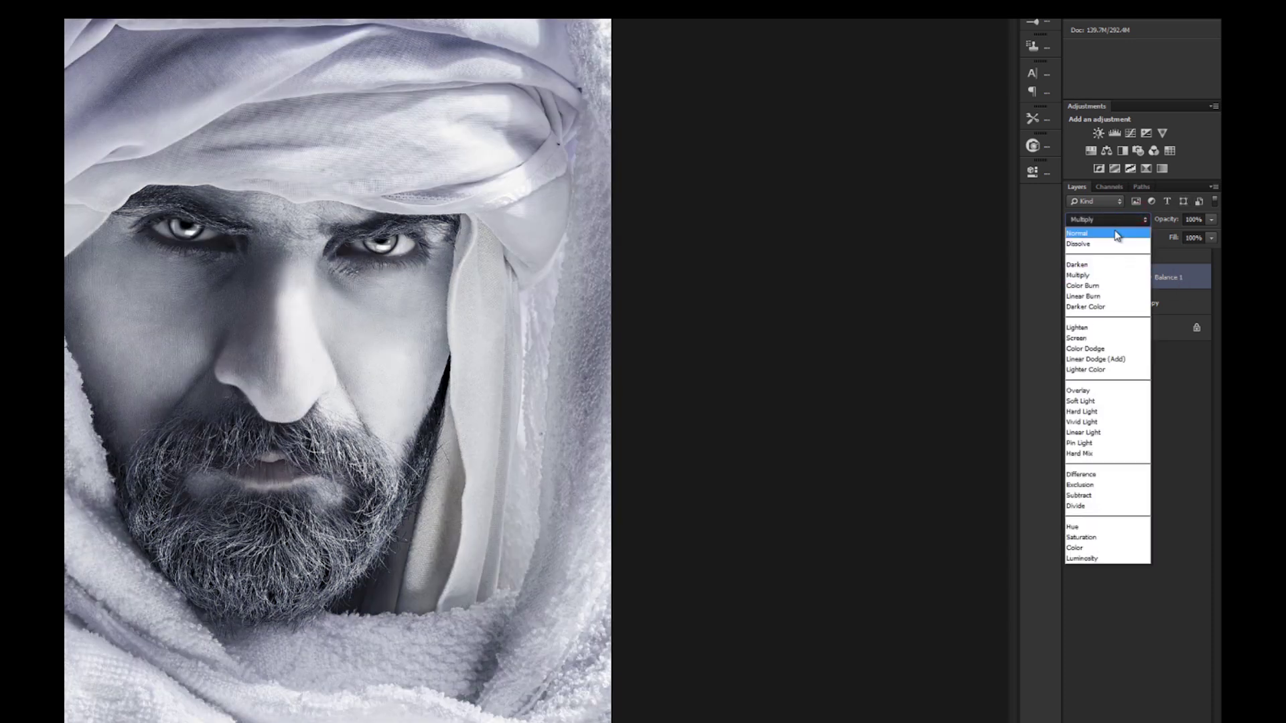
pyautogui.click(1114, 234)
pyautogui.doubleClick(1187, 274)
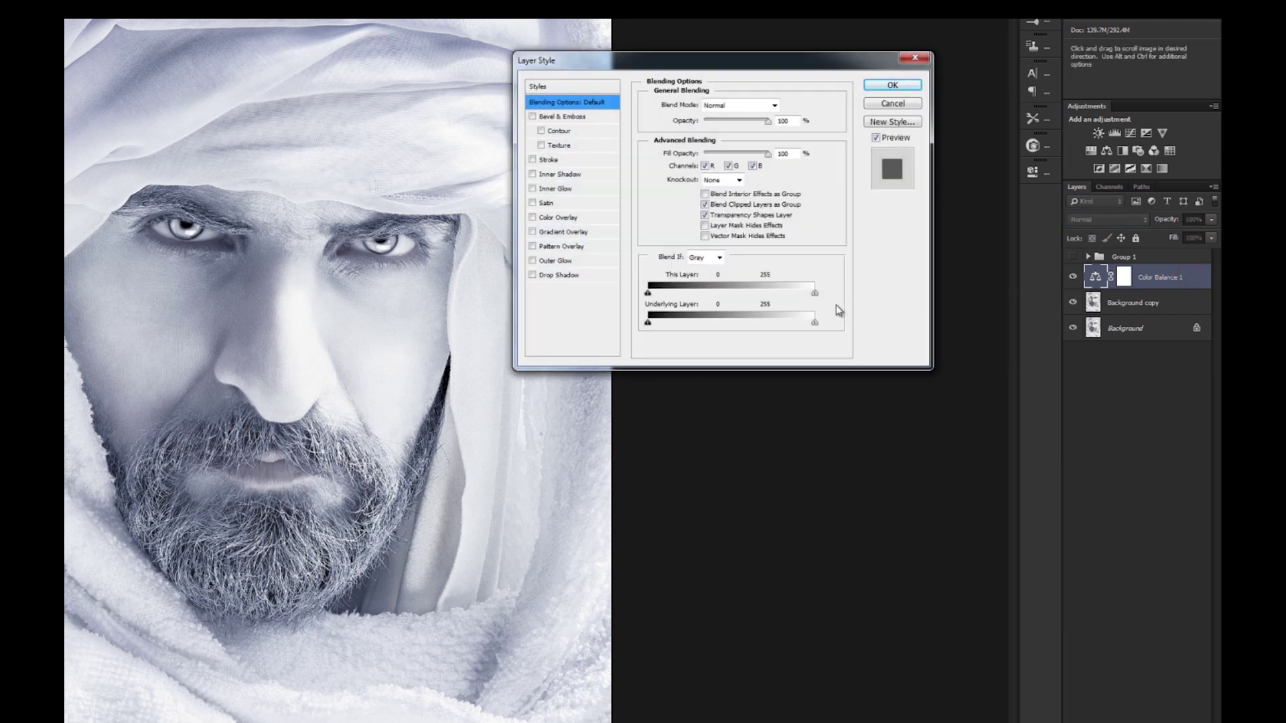
# - Set Underlying Layer Blend If to 76/190 and 160/255, then merge the visible layers
pyautogui.moveTo(649, 323); pyautogui.dragTo(731, 323)
pyautogui.moveTo(736, 324)
pyautogui.mouseDown()
pyautogui.moveTo(777, 324)
pyautogui.moveTo(701, 328)
pyautogui.mouseUp()
pyautogui.moveTo(813, 323)
pyautogui.mouseDown()
pyautogui.moveTo(753, 323)
pyautogui.moveTo(796, 323)
pyautogui.mouseUp()
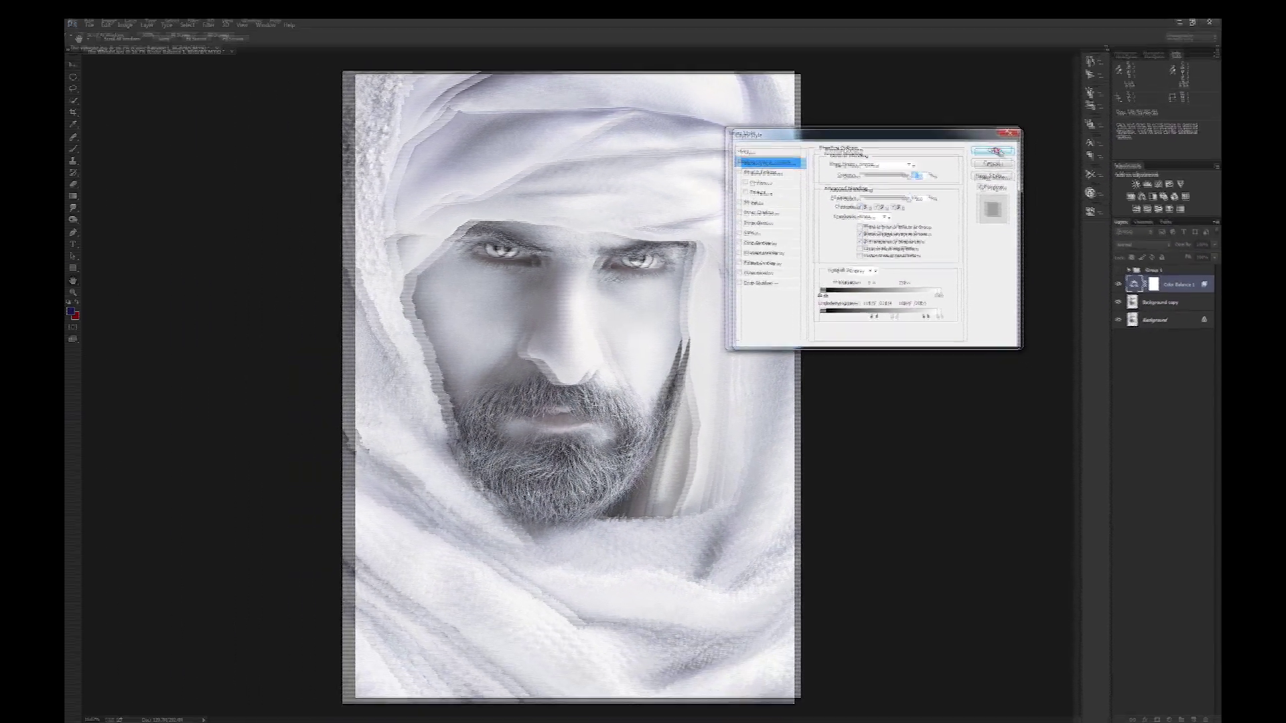
pyautogui.click(998, 151)
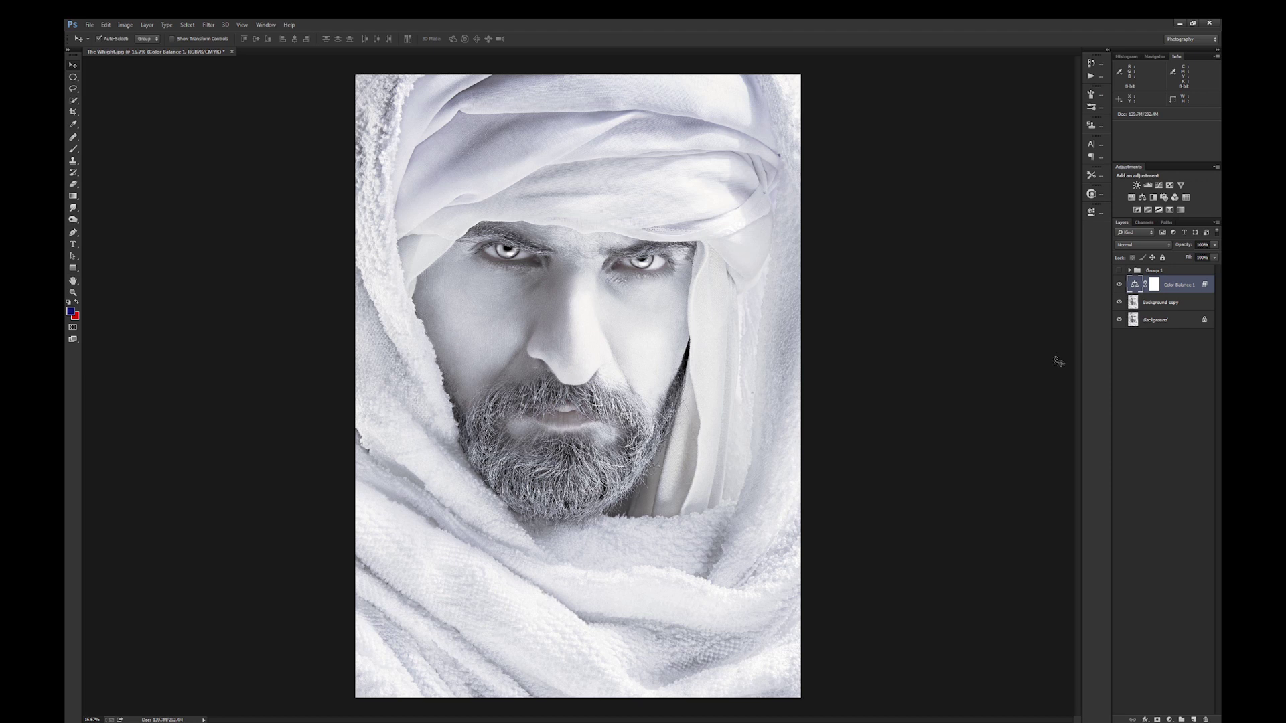
pyautogui.hotkey('ctrl', 'shift', 'e')
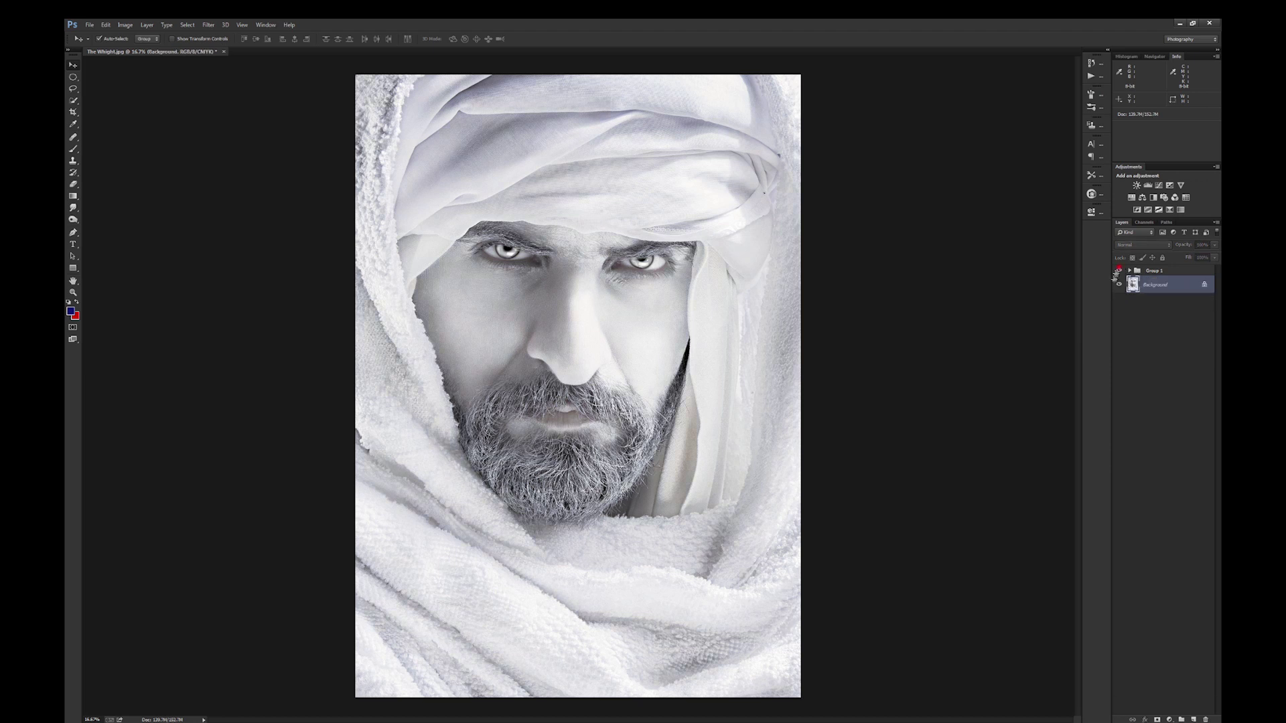
# - Show the Group 1 'Adjustment VS Adjustment layer' title again
pyautogui.click(1119, 270)
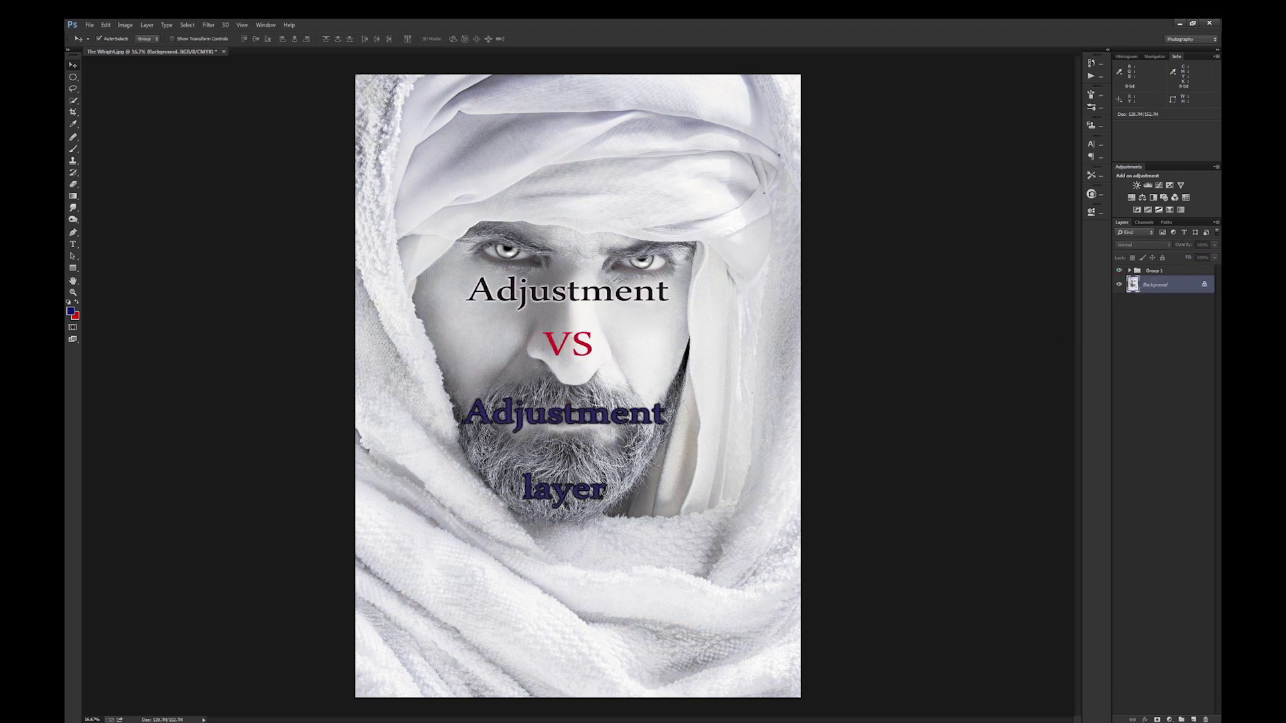